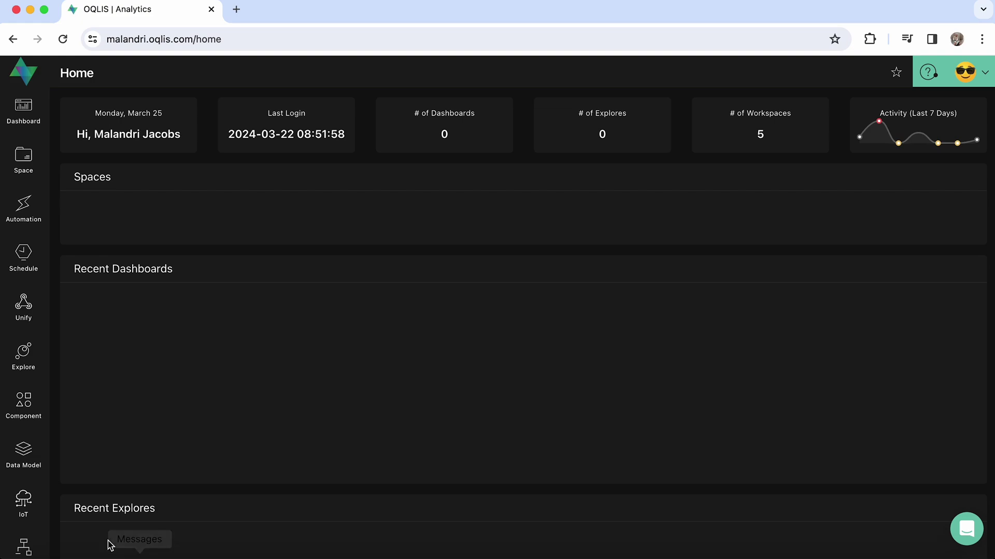
scroll(22, 488, "down", 2)
scroll(26, 507, "down", 3)
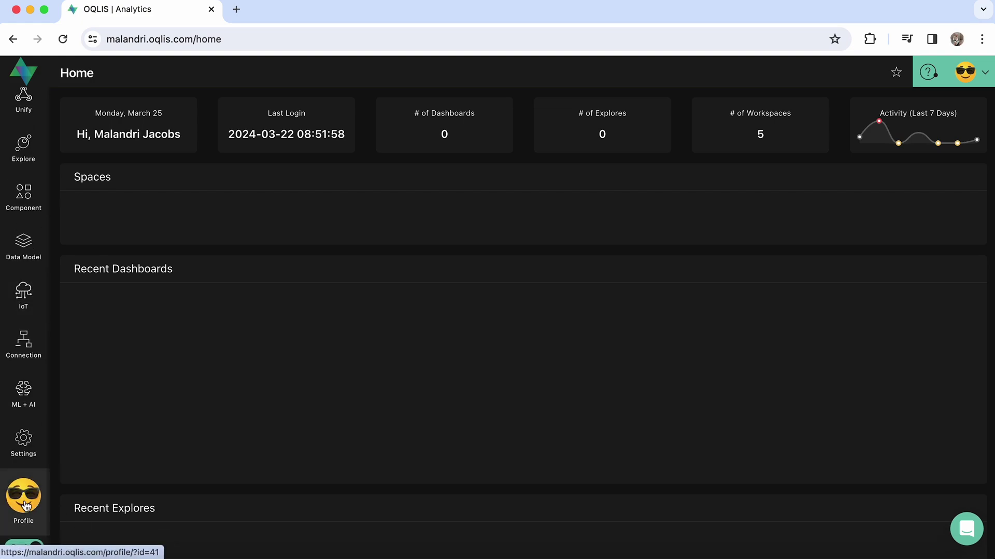
- Export Training Dashboard .2 from Settings > Advanced as the file dashboards (6).oqlis
left_click(25, 454)
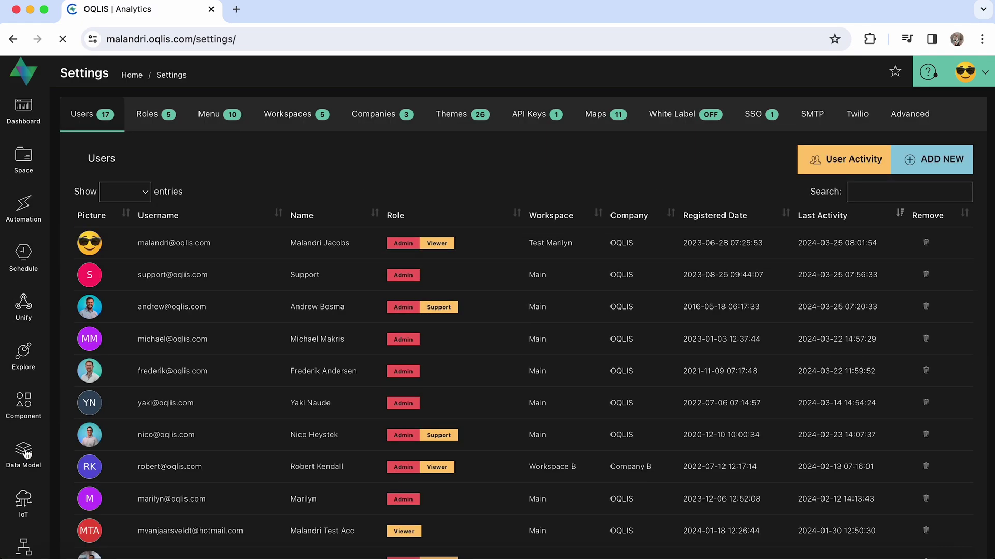
left_click(899, 115)
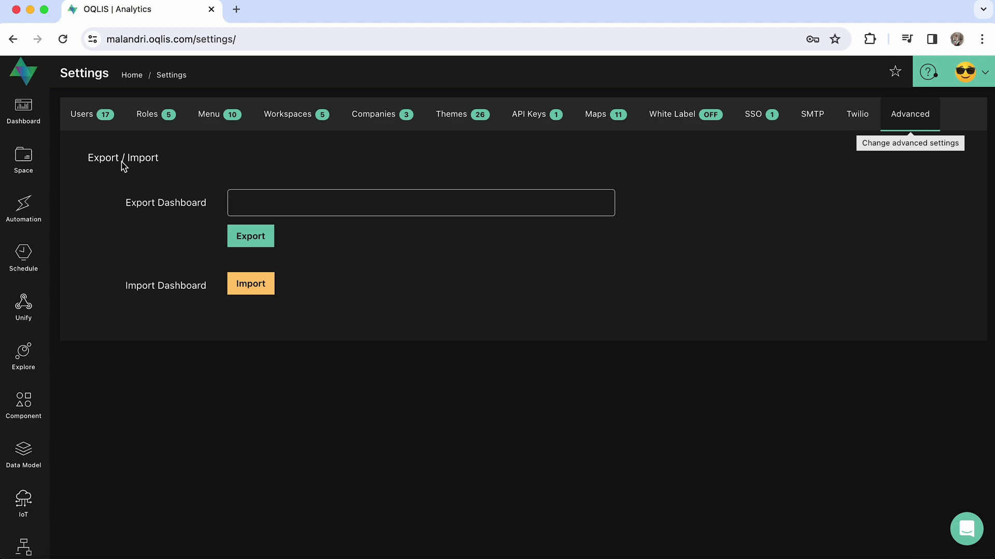
left_click(340, 200)
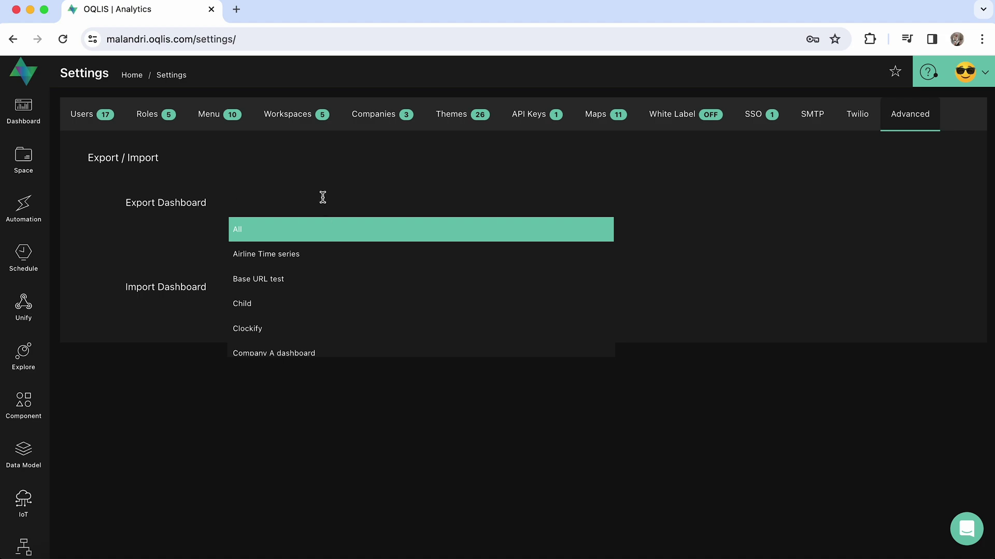
type("tr")
left_click(314, 254)
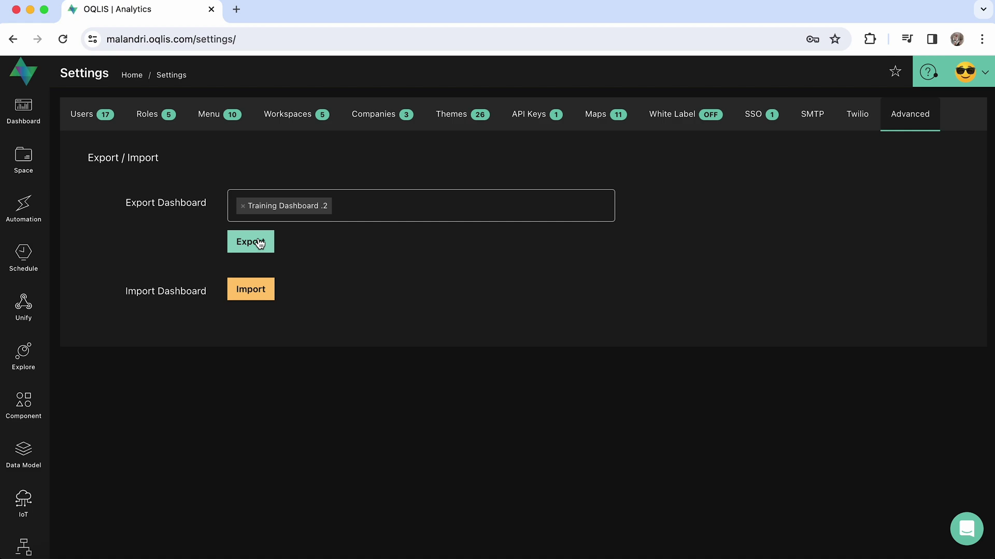
left_click(259, 243)
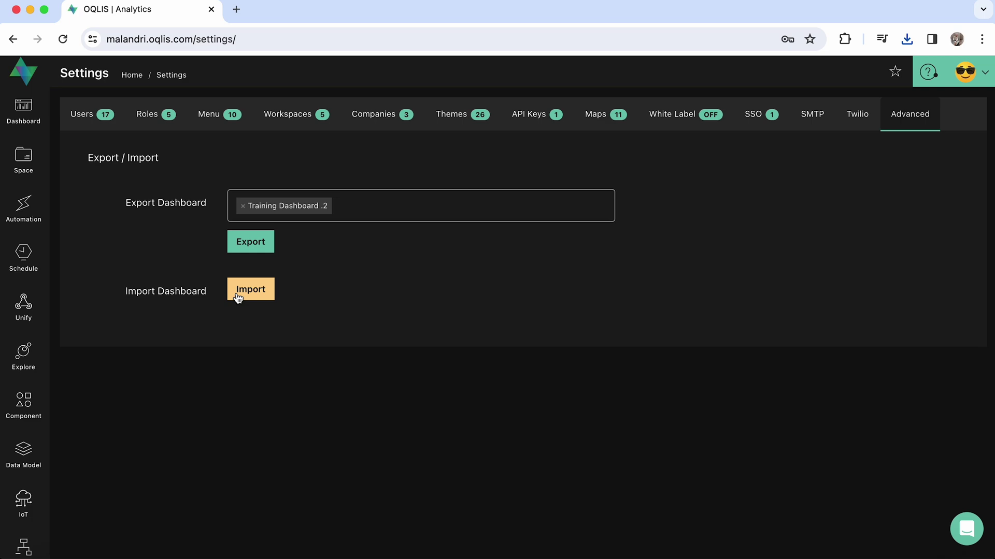
- Import dashboards (6).oqlis and place Training Dashboard .2 in the Test Marilyn - Home space
left_click(238, 298)
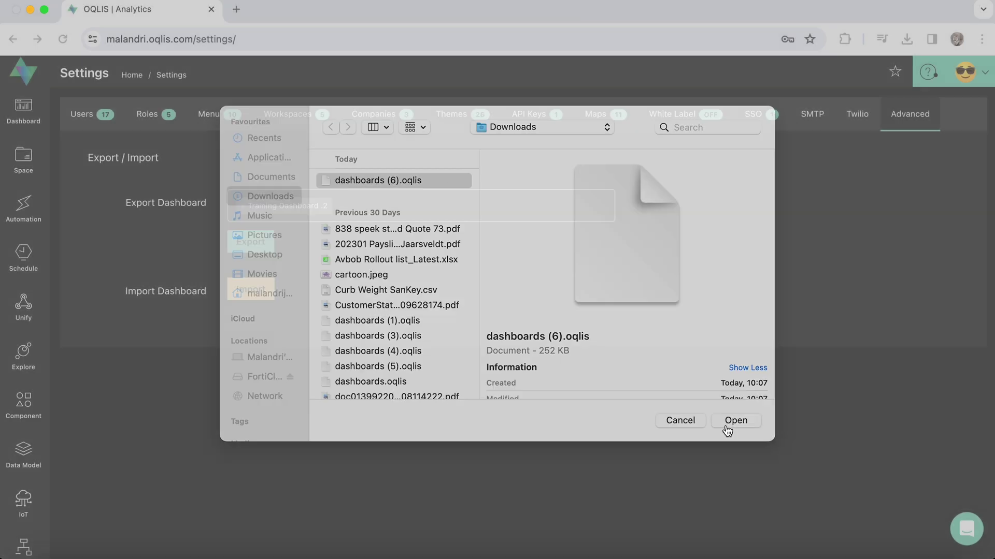
left_click(725, 425)
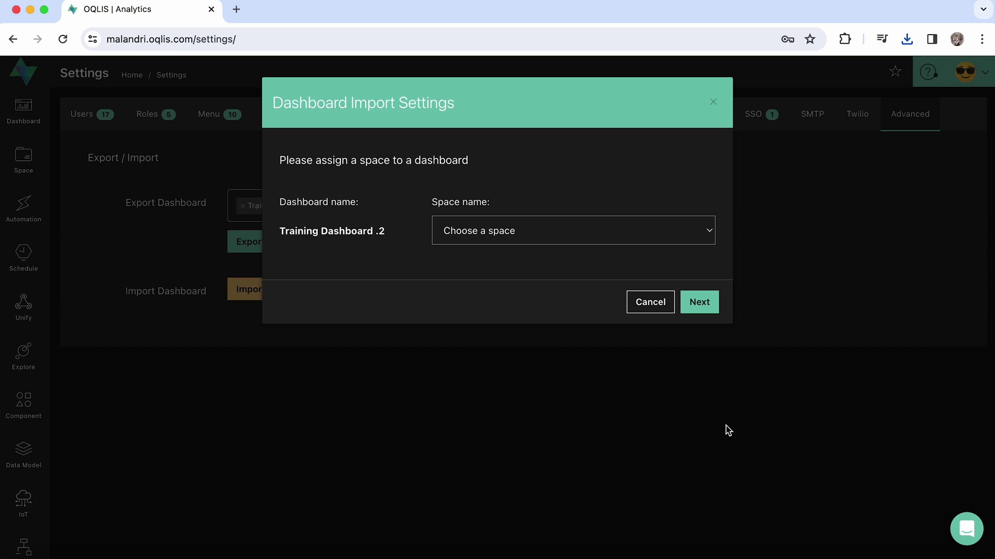
left_click(710, 240)
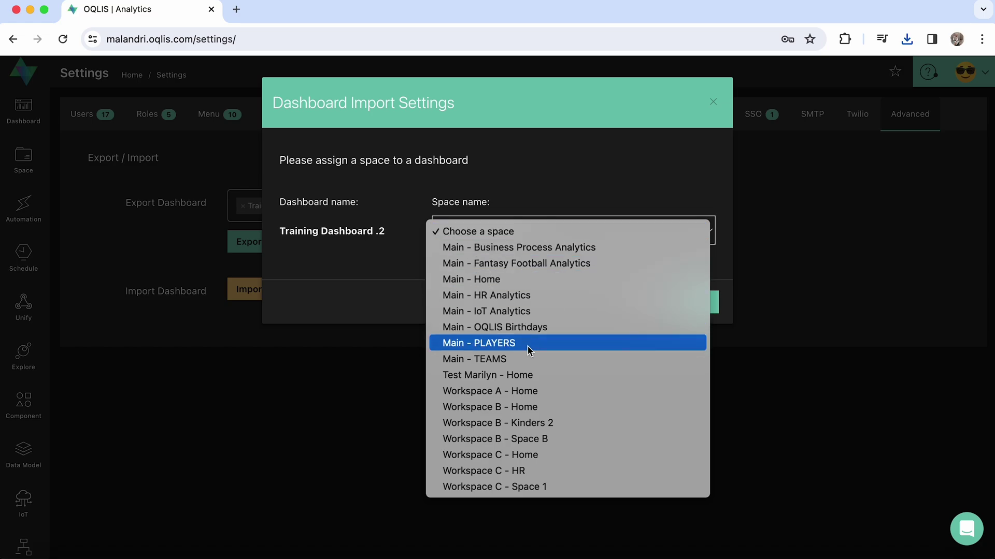
left_click(524, 375)
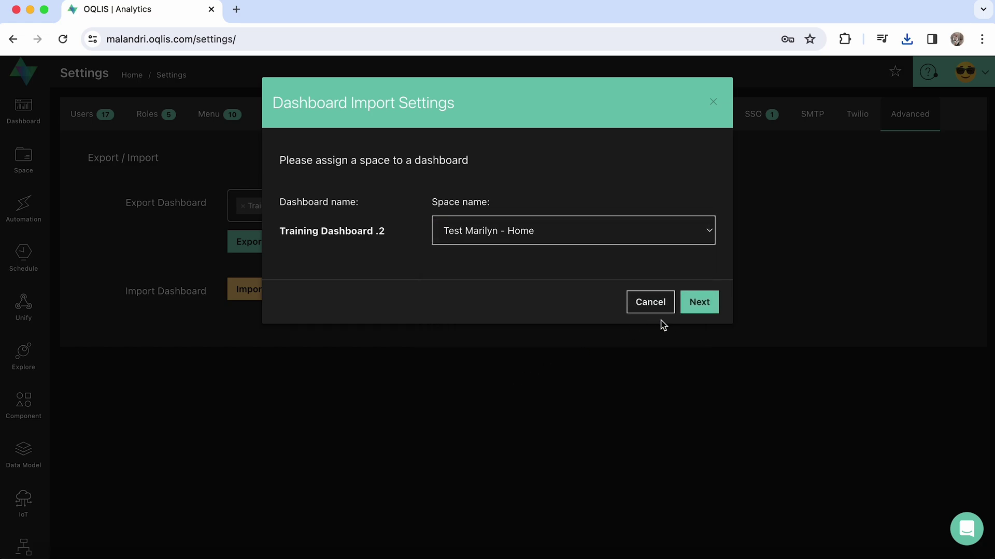
- Connect the Training 2 data model to Data Platform (Demo) and save the import
left_click(691, 310)
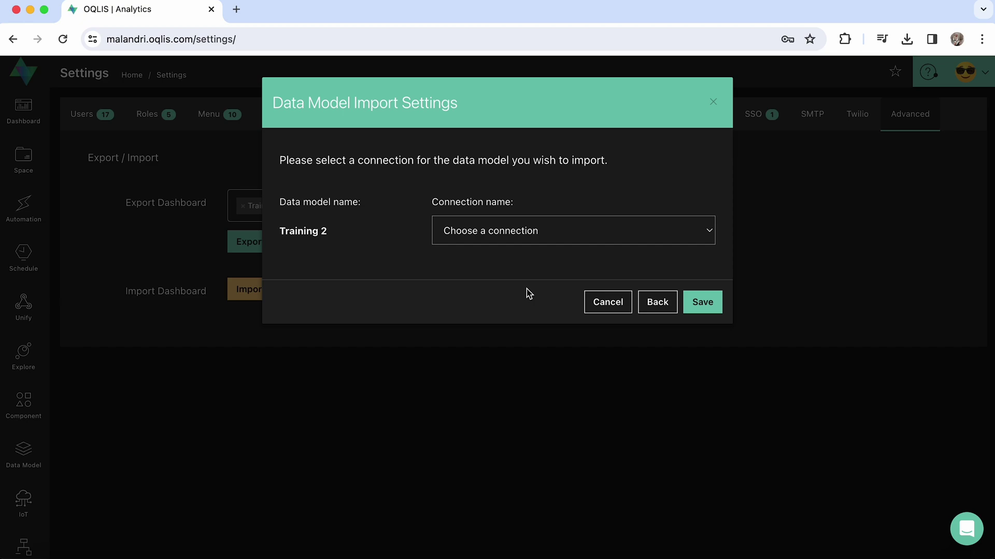
left_click(548, 229)
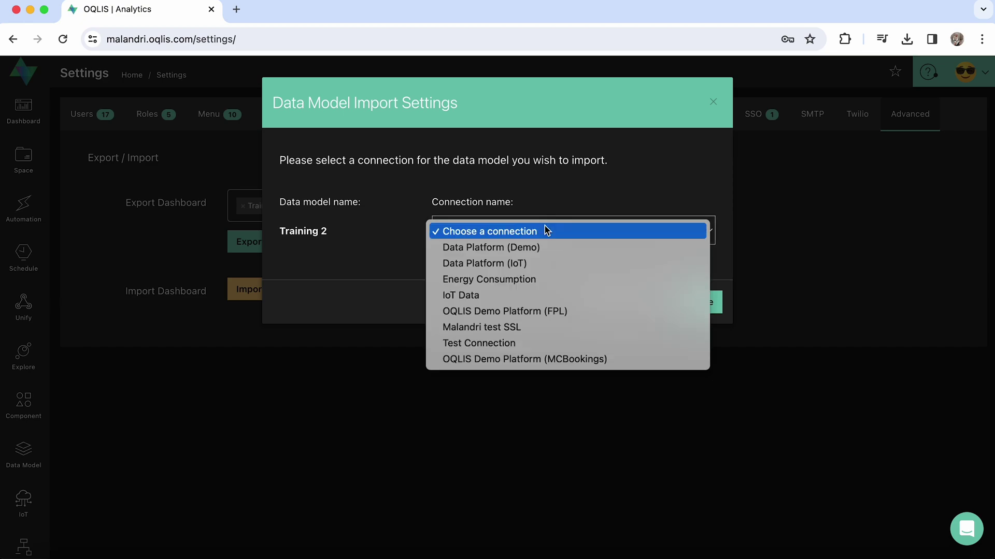
left_click(534, 263)
left_click(534, 238)
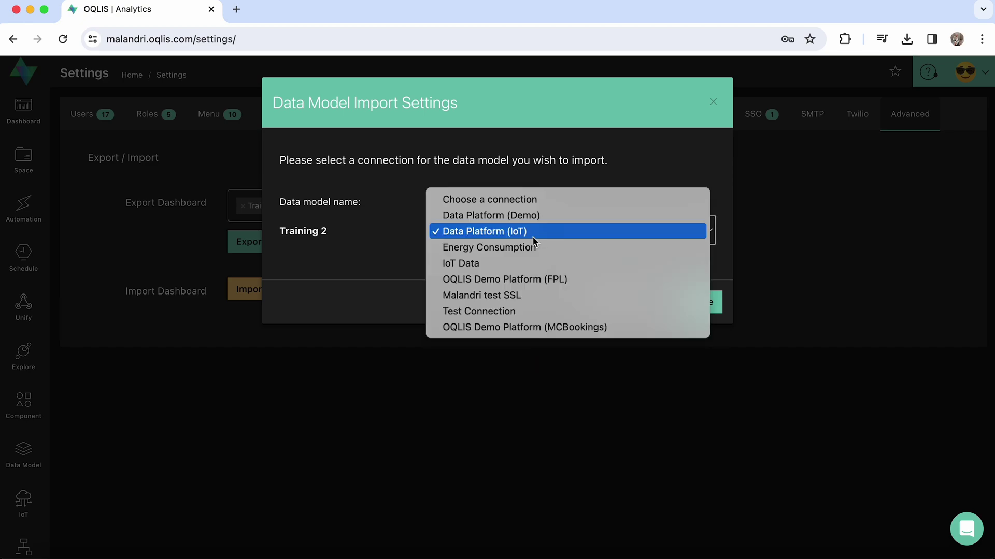
left_click(535, 247)
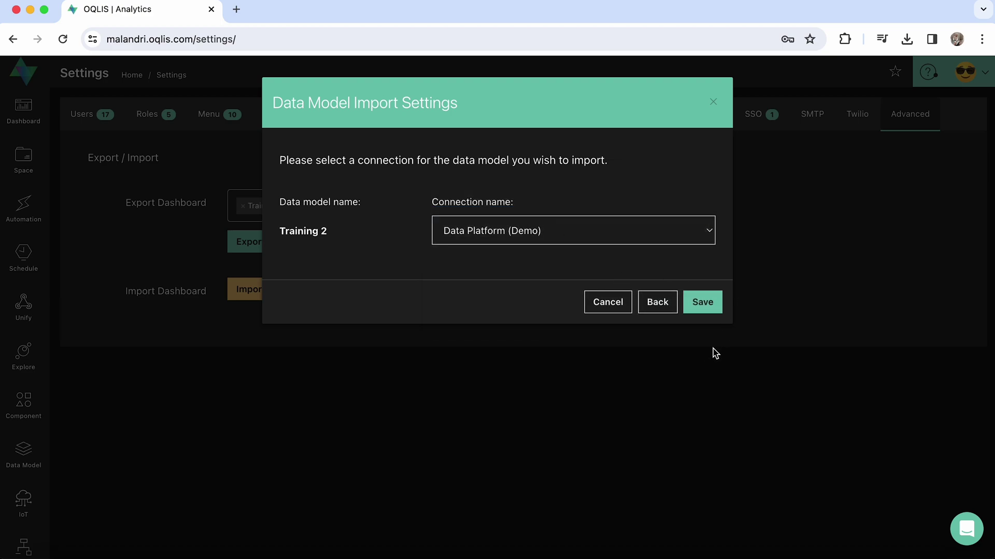
left_click(701, 305)
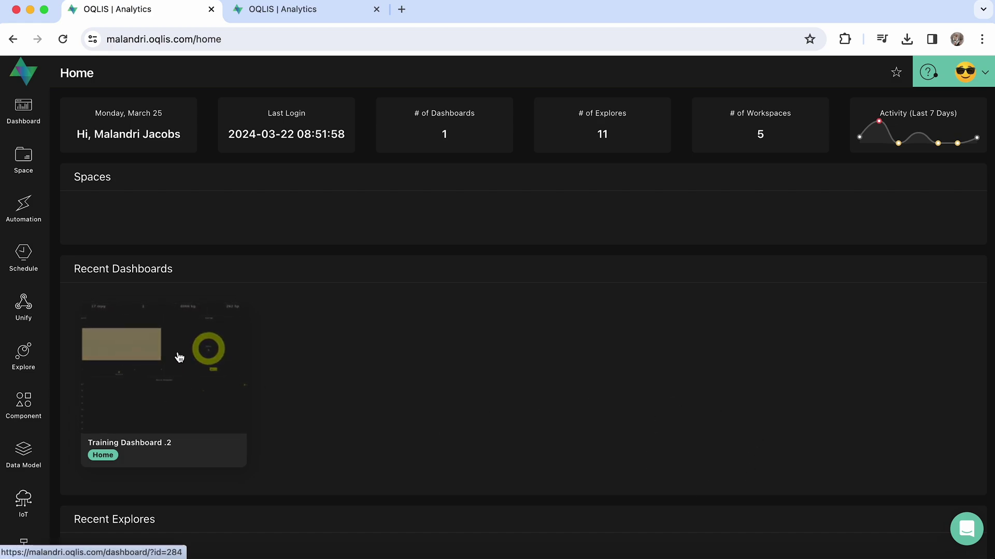
scroll(135, 340, "down", 2)
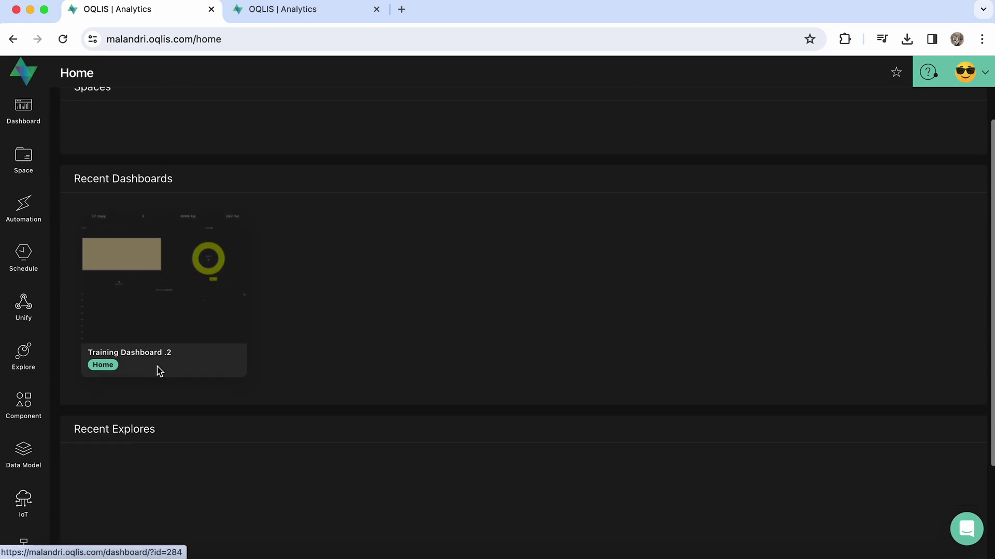
scroll(156, 370, "down", 3)
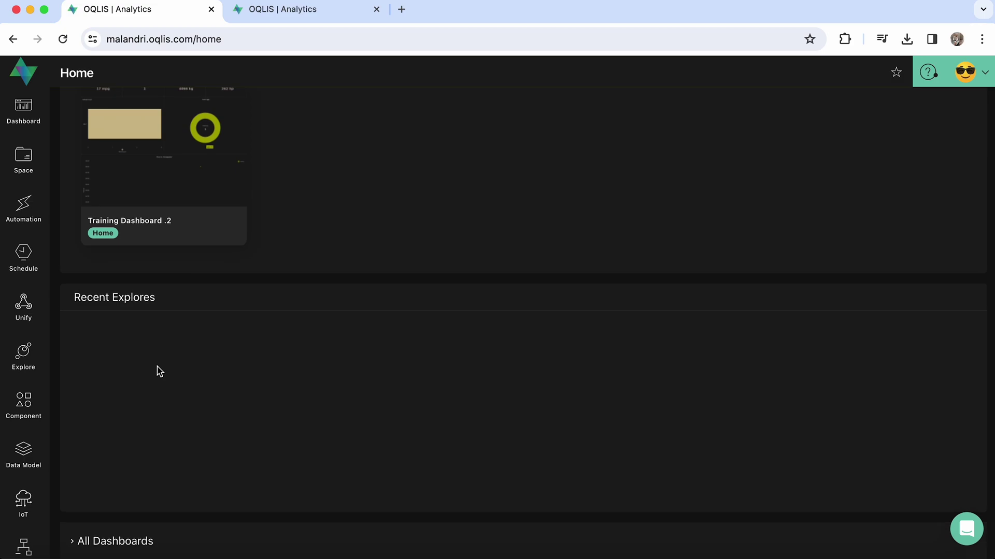